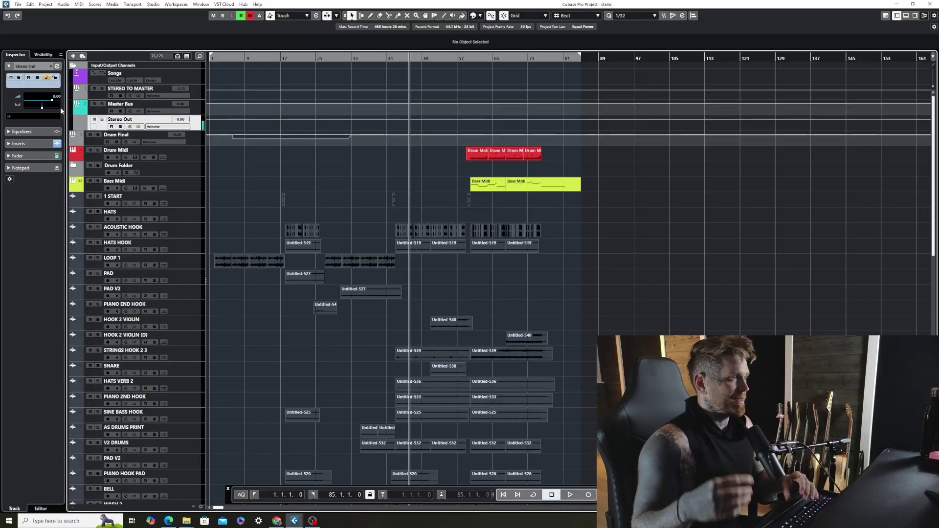
# - Scroll down the track list to reveal the Group Tracks folder with Guitar Bus and Bass Bus
pyautogui.scroll(-5, 224, 206)
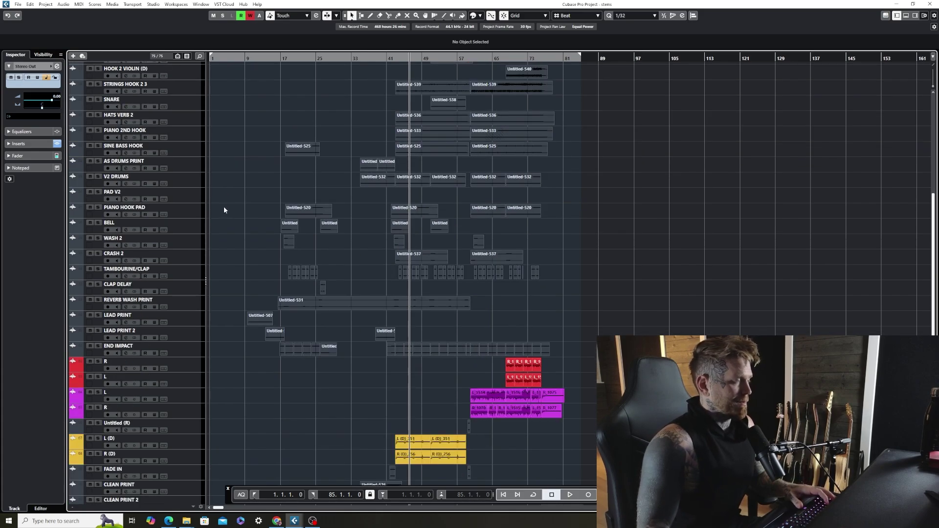
pyautogui.scroll(-6, 230, 249)
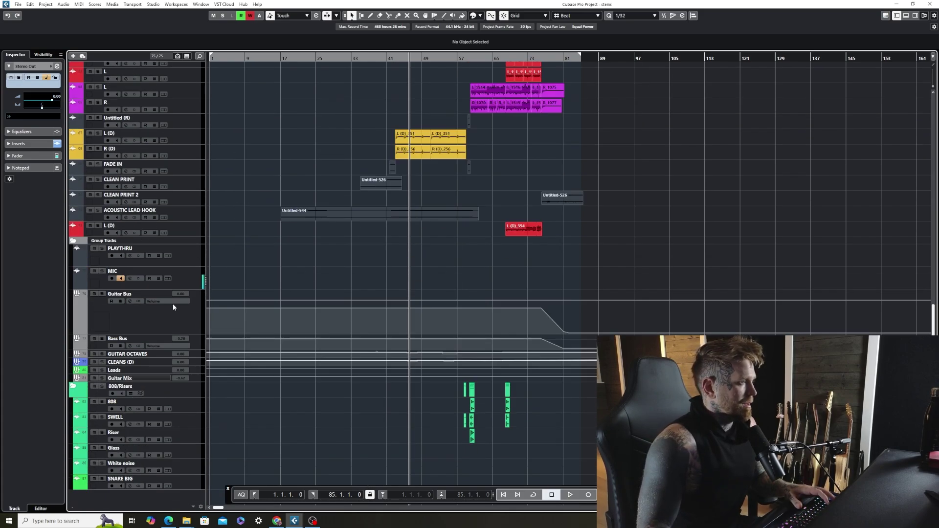
# - Select the Guitar Mix track and reset its volume from -0.62 to 0.00 dB
pyautogui.click(154, 315)
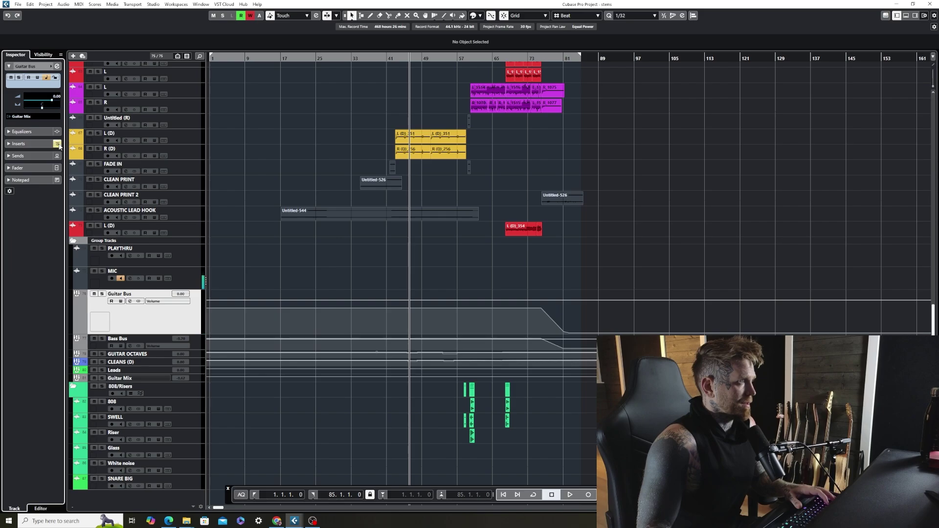
pyautogui.click(102, 345)
pyautogui.click(123, 355)
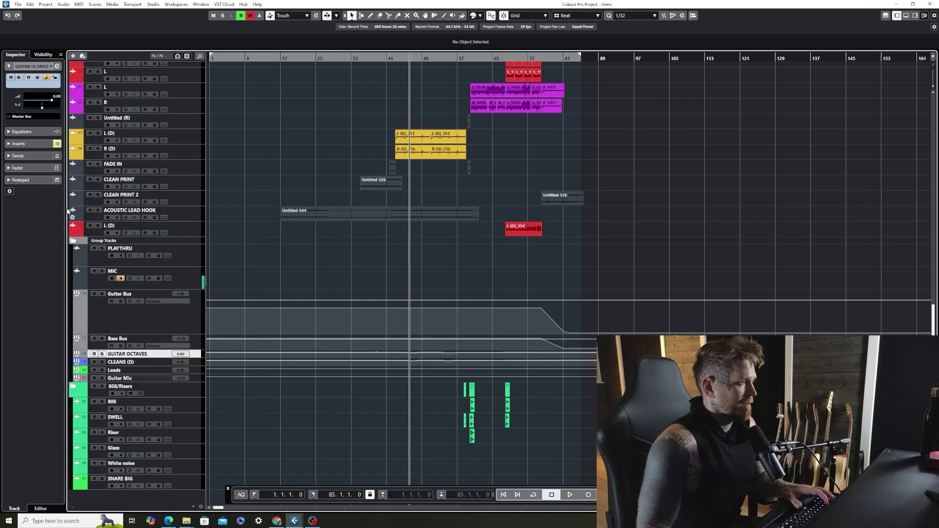
pyautogui.press('Down')
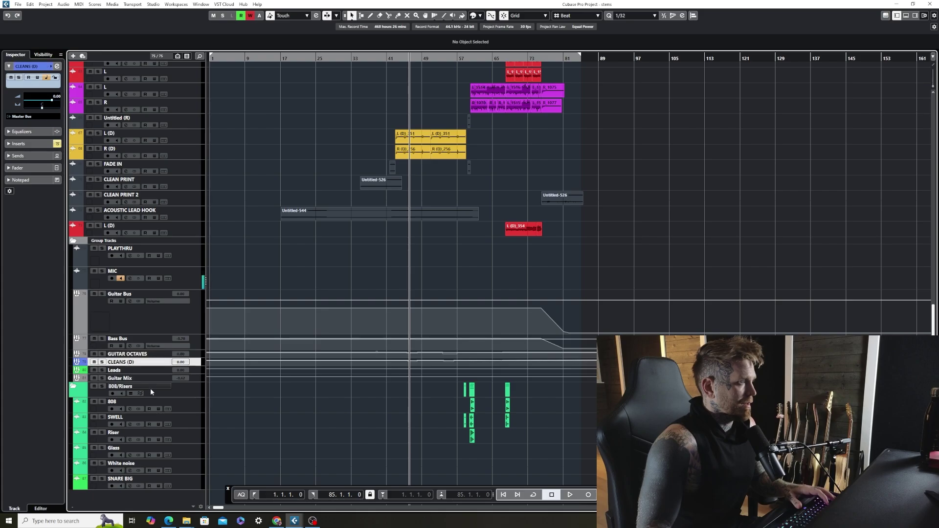
pyautogui.click(127, 372)
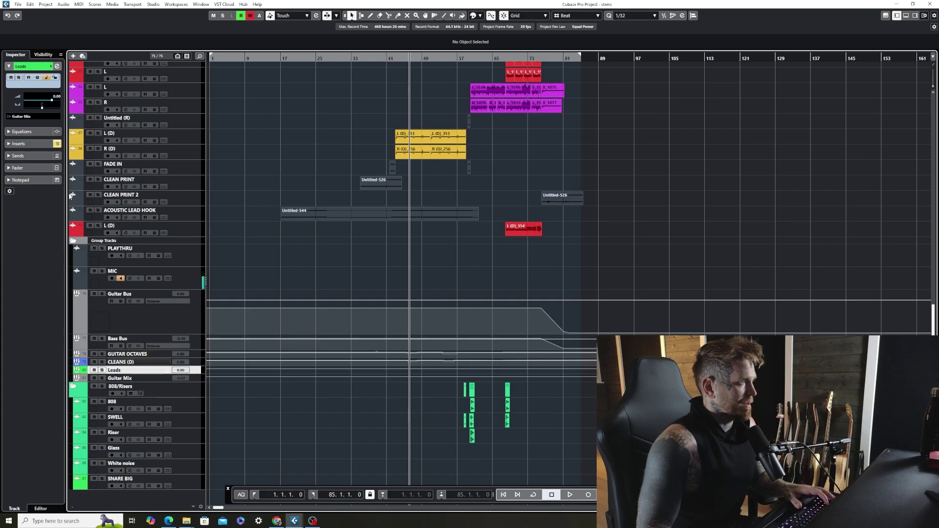
pyautogui.click(121, 379)
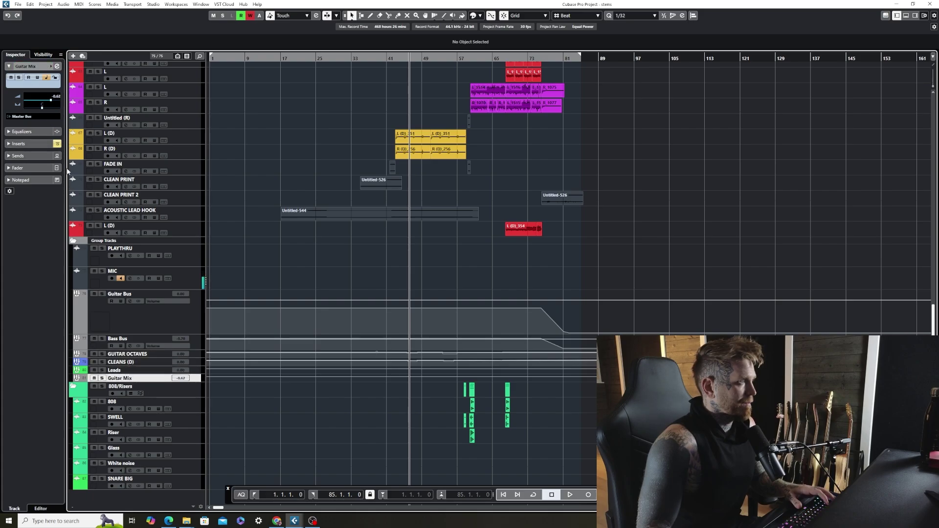
pyautogui.keyDown('ctrl'); pyautogui.click(55, 98); pyautogui.keyUp('ctrl')
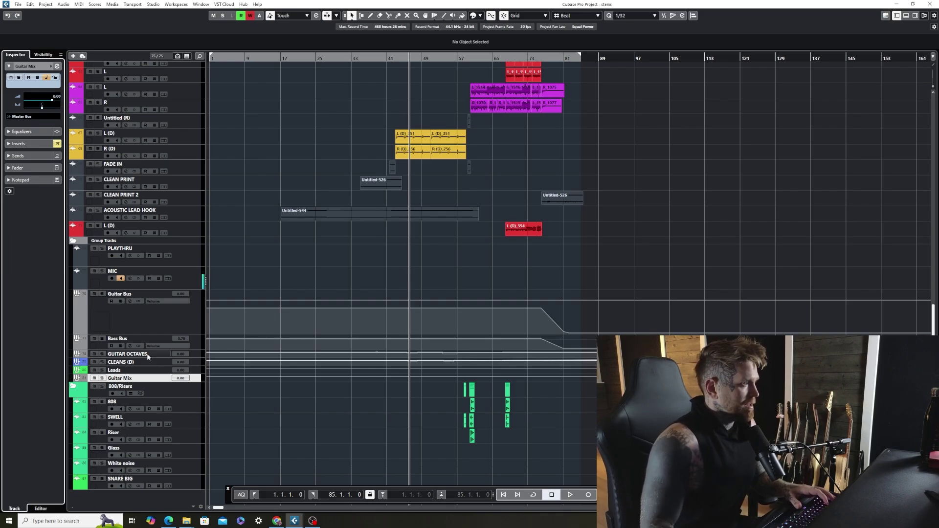
# - Select the Bass Bus track and reset its volume from -0.70 to 0.00 dB
pyautogui.click(123, 371)
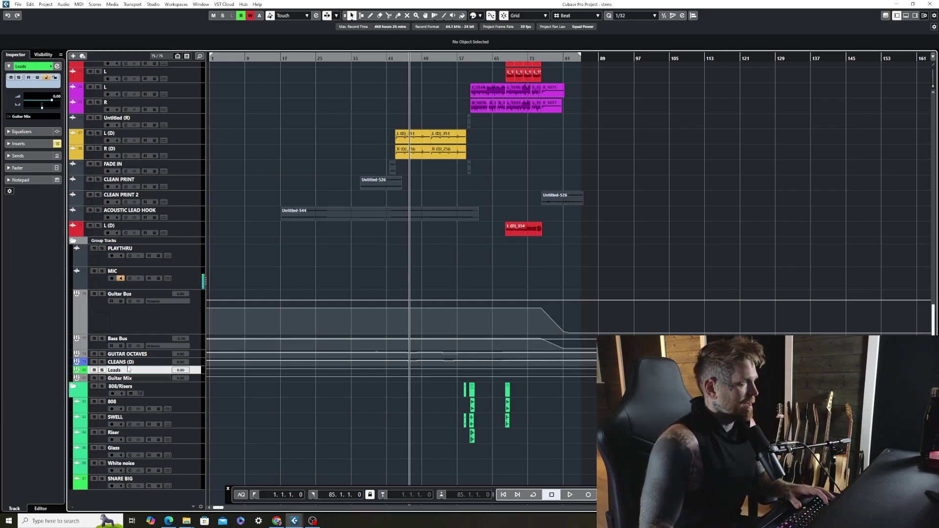
pyautogui.click(130, 363)
pyautogui.click(128, 354)
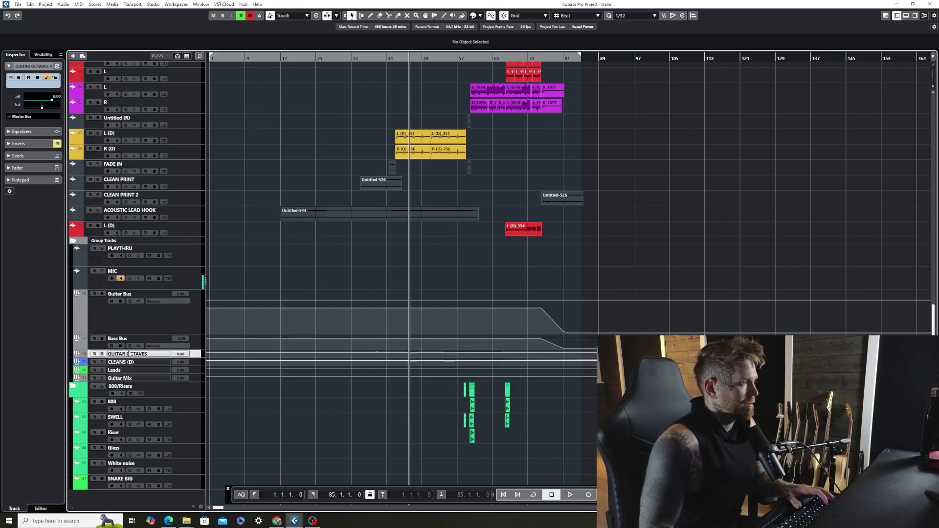
pyautogui.click(129, 344)
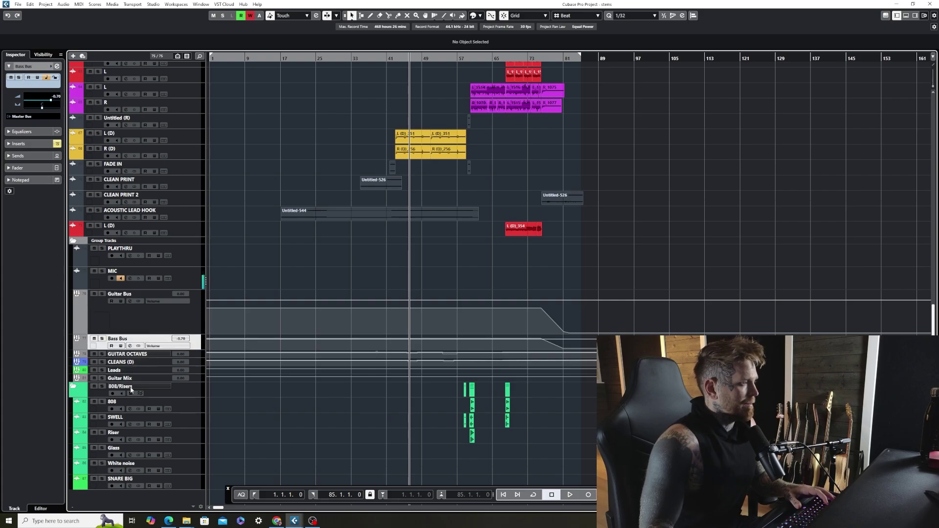
pyautogui.keyDown('ctrl'); pyautogui.click(59, 97); pyautogui.keyUp('ctrl')
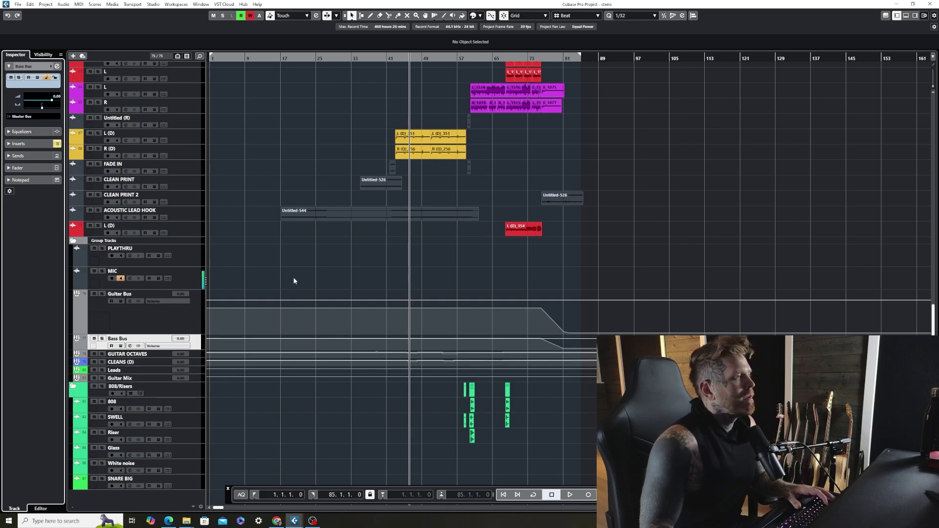
# - Play the arrangement from where the drum and bass parts begin, skipping ahead to around bar 68
pyautogui.scroll(10, 293, 277)
pyautogui.scroll(5, 370, 297)
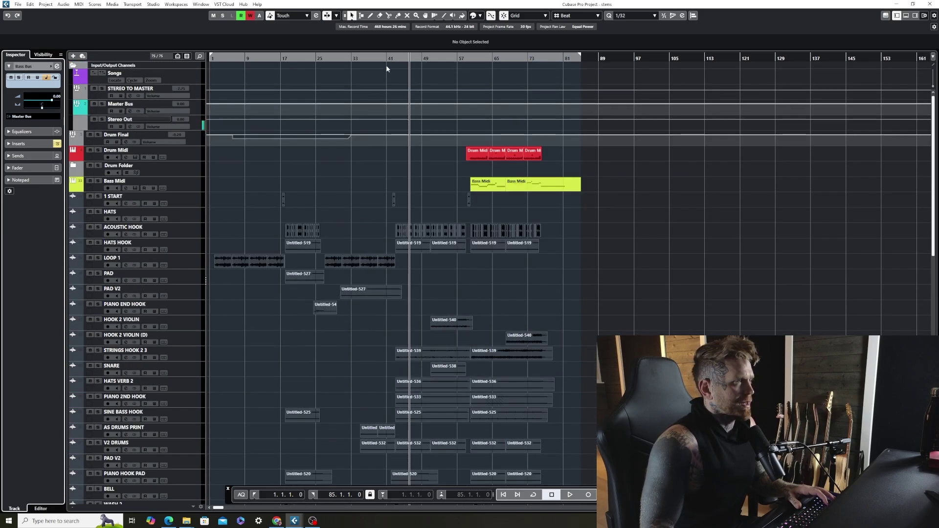
pyautogui.press('g')
pyautogui.scroll(-10, 421, 90)
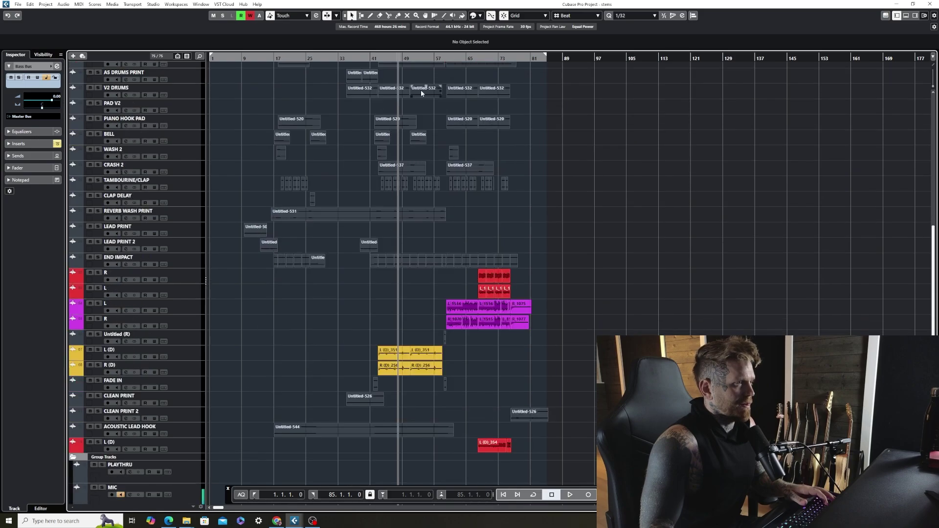
pyautogui.press('space')
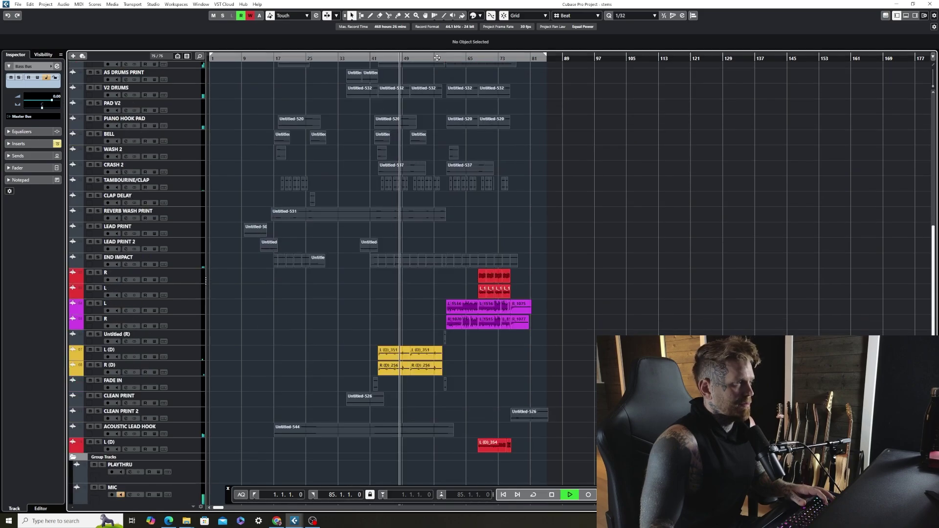
pyautogui.click(444, 58)
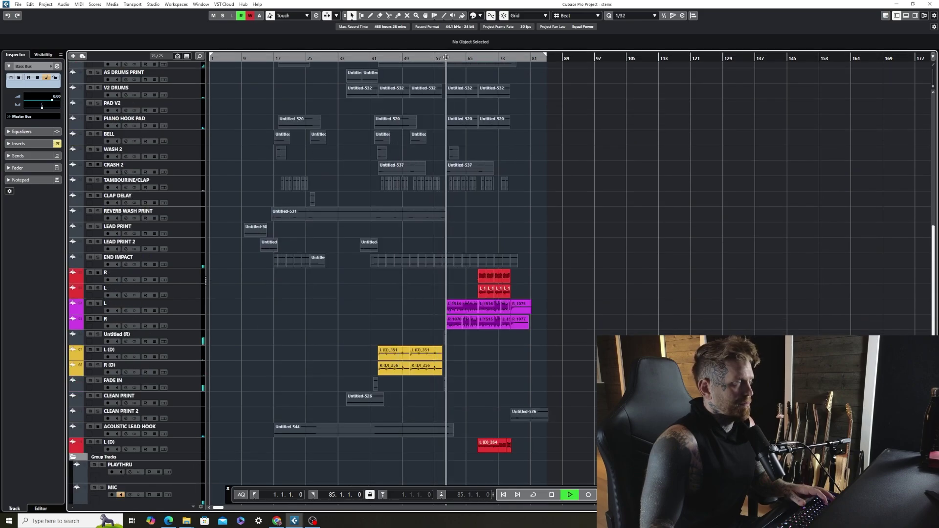
pyautogui.moveTo(483, 58); pyautogui.dragTo(506, 84)
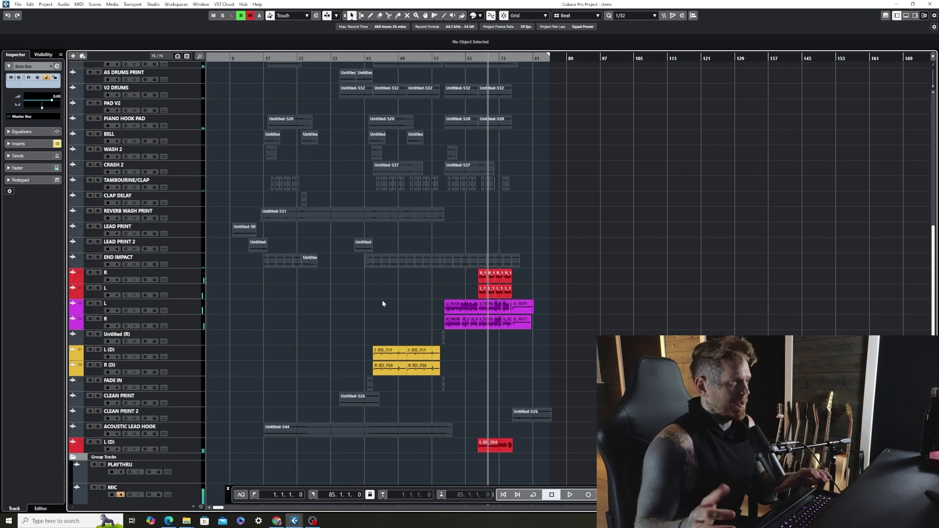
pyautogui.scroll(10, 383, 300)
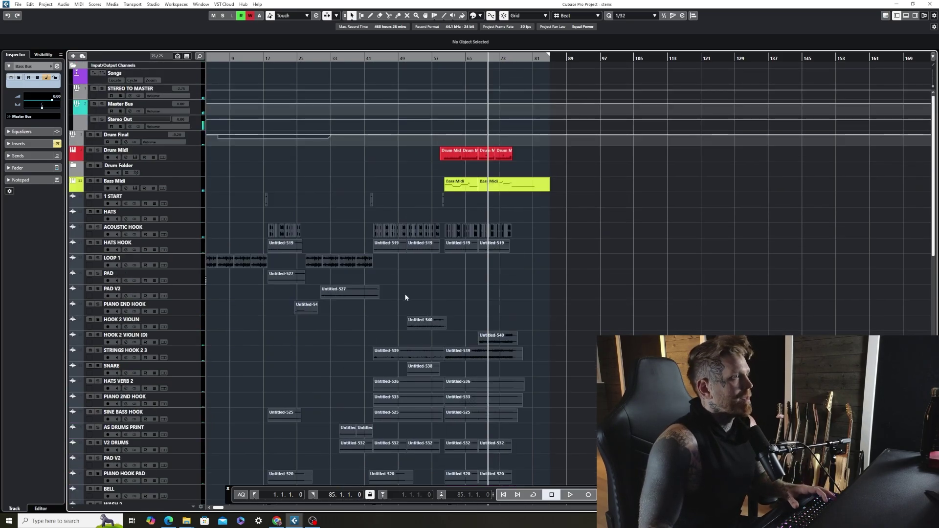
# - Mark the locator range from bar 59 to bar 79 over the Drum Midi and Bass Midi parts
pyautogui.scroll(-1, 284, 223)
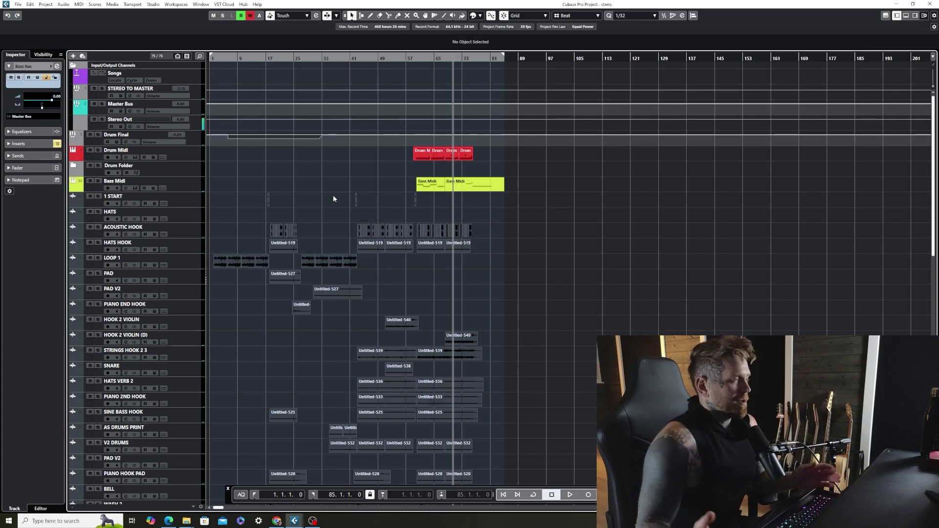
pyautogui.scroll(-1, 332, 196)
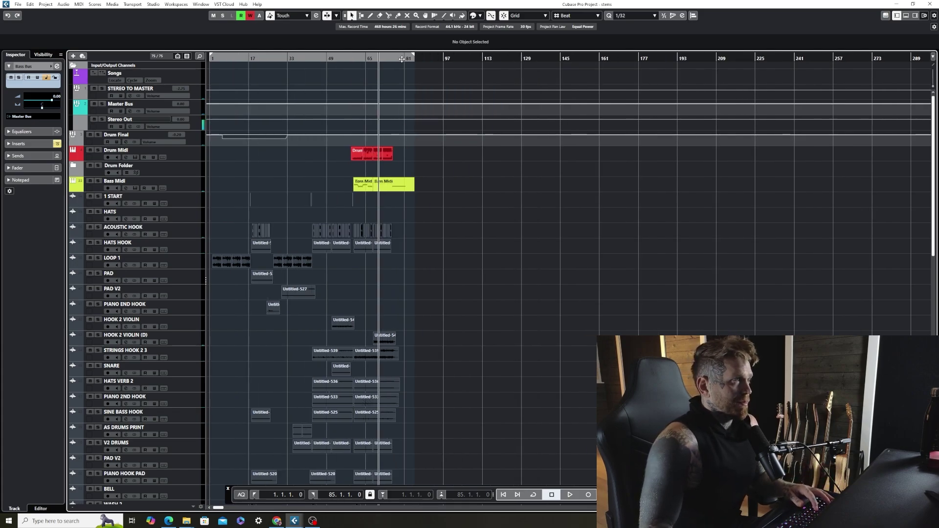
pyautogui.click(374, 58)
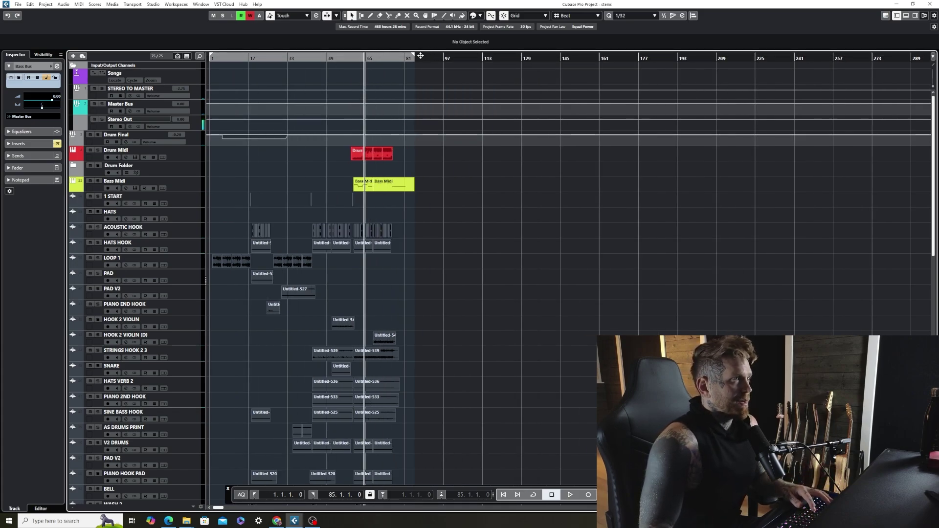
pyautogui.moveTo(420, 55); pyautogui.dragTo(755, 90)
pyautogui.press('g')
pyautogui.press('g')
pyautogui.press('g')
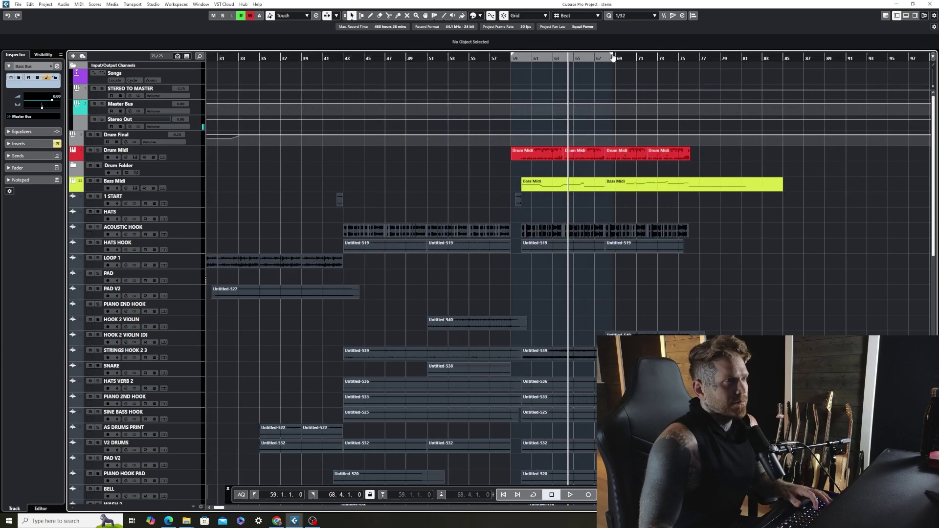
pyautogui.press('g')
pyautogui.press('g')
pyautogui.press('g')
pyautogui.press('g')
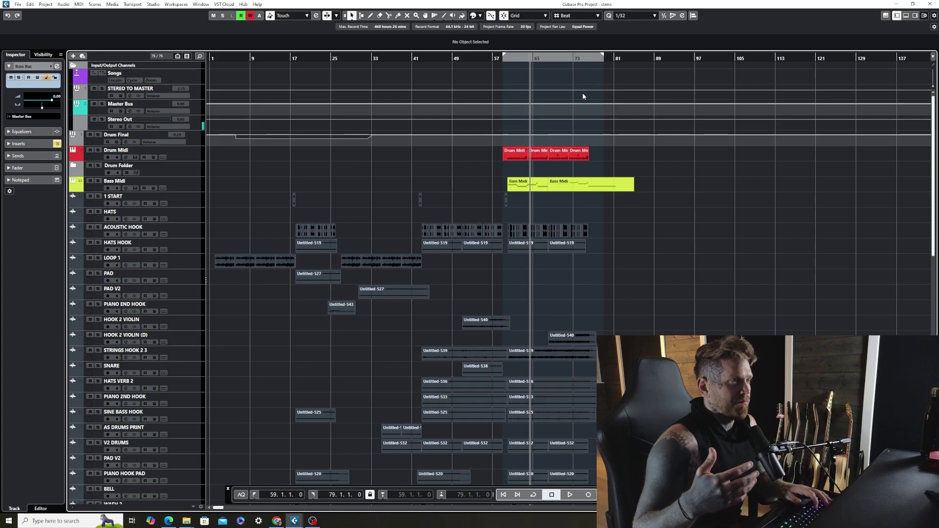
pyautogui.scroll(5, 583, 96)
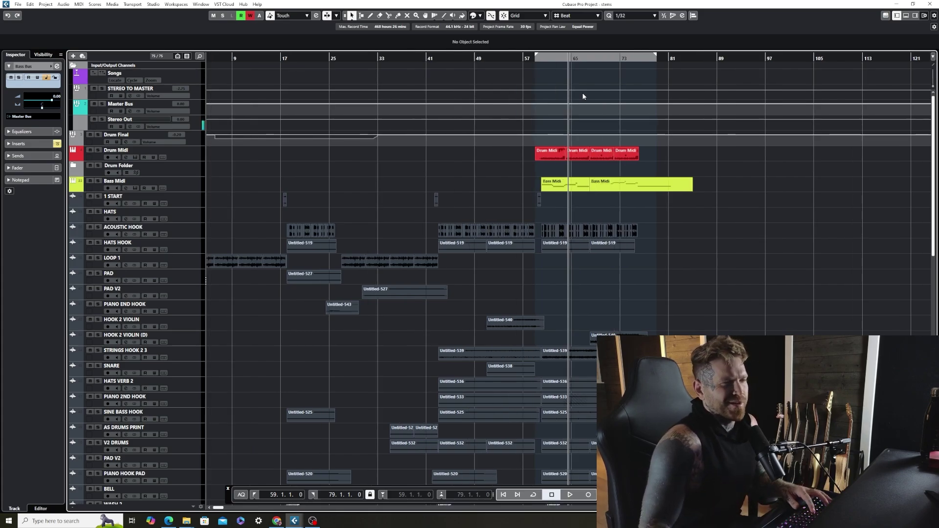
# - Export the Drum Midi track as MIDI file 'DRTUMS' with inserts, markers and locator range
pyautogui.press('Down')
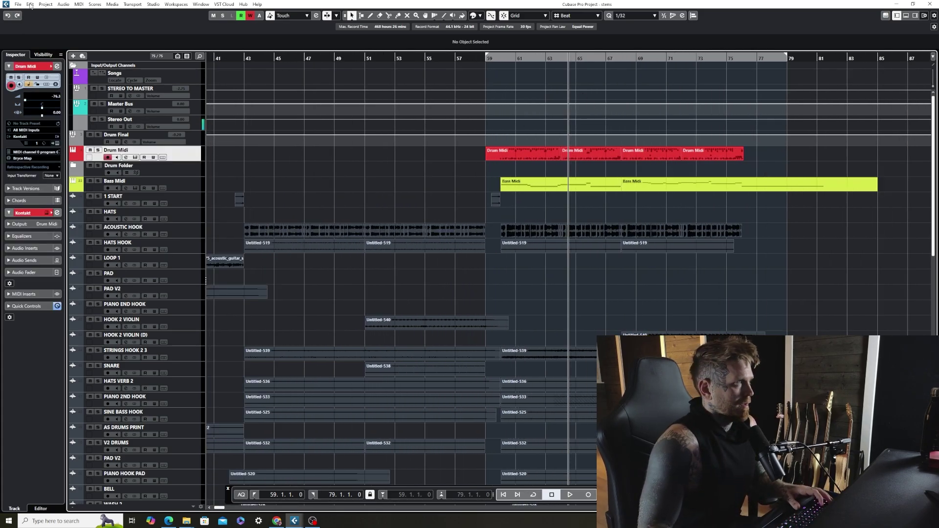
pyautogui.click(17, 6)
pyautogui.moveTo(48, 119)
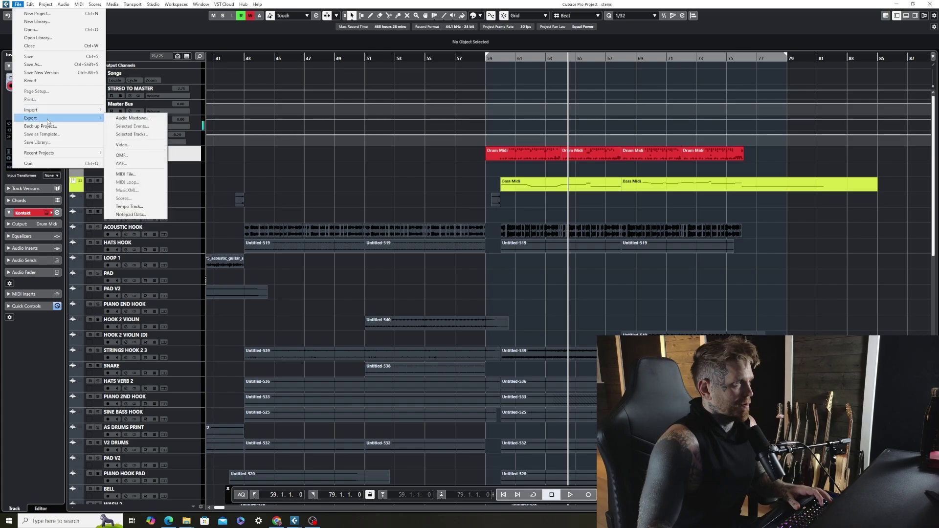
pyautogui.click(139, 175)
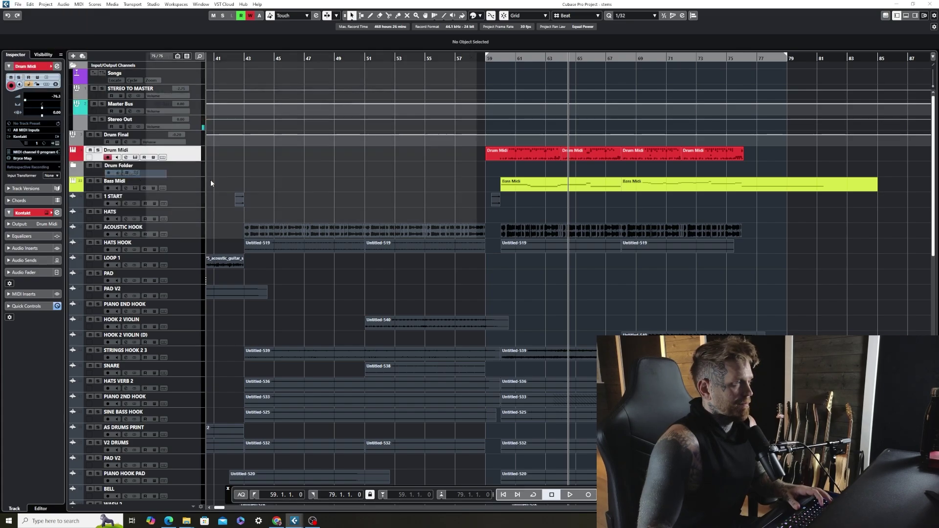
pyautogui.write('DRTU')
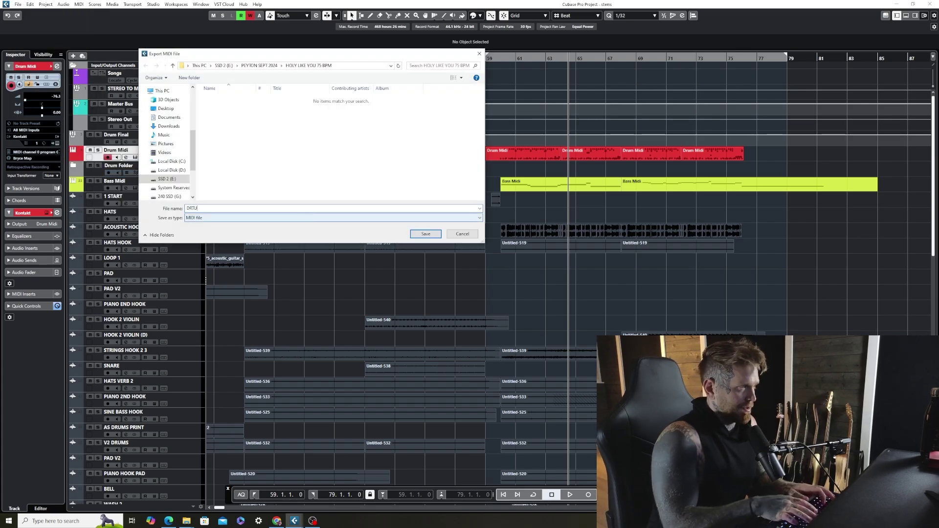
pyautogui.write('MS')
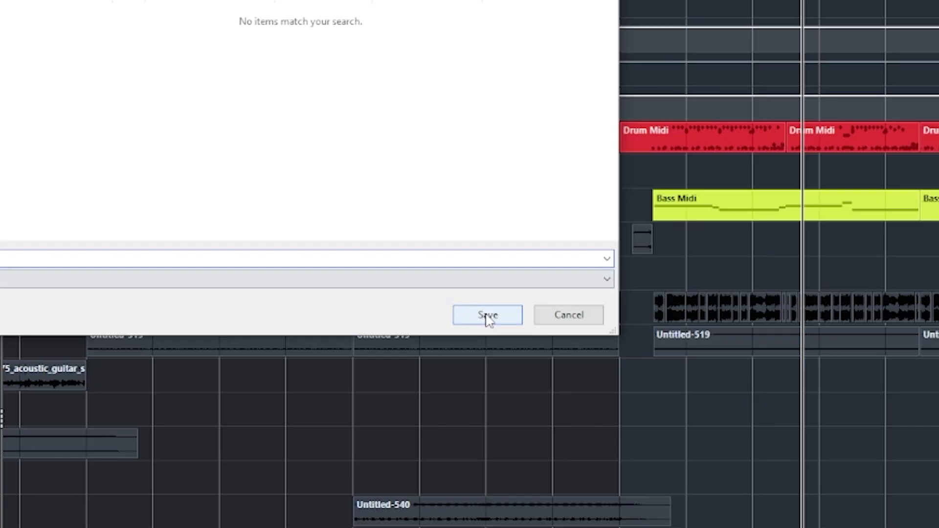
pyautogui.click(421, 232)
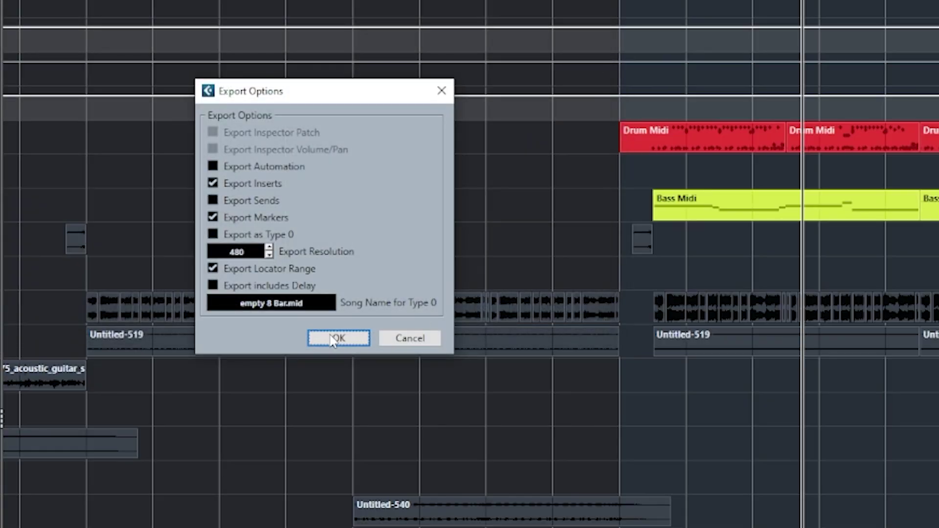
pyautogui.click(358, 243)
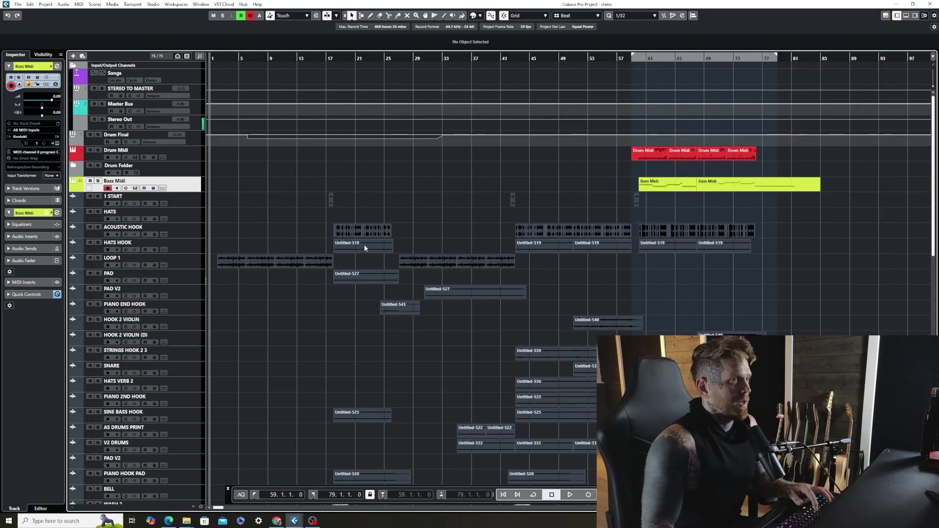
pyautogui.press('g')
pyautogui.press('g')
pyautogui.press('g')
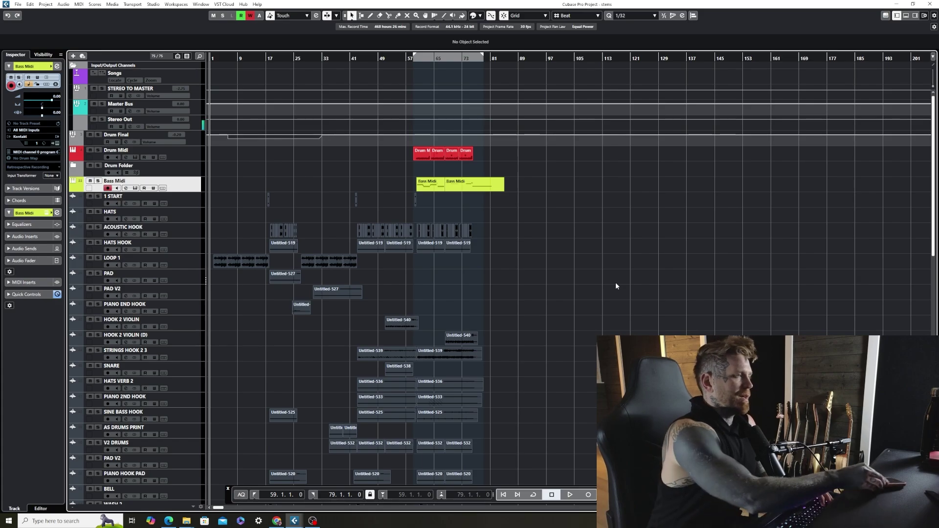
# - Zoom in on the timeline and look through the File menu without choosing a command
pyautogui.press('h')
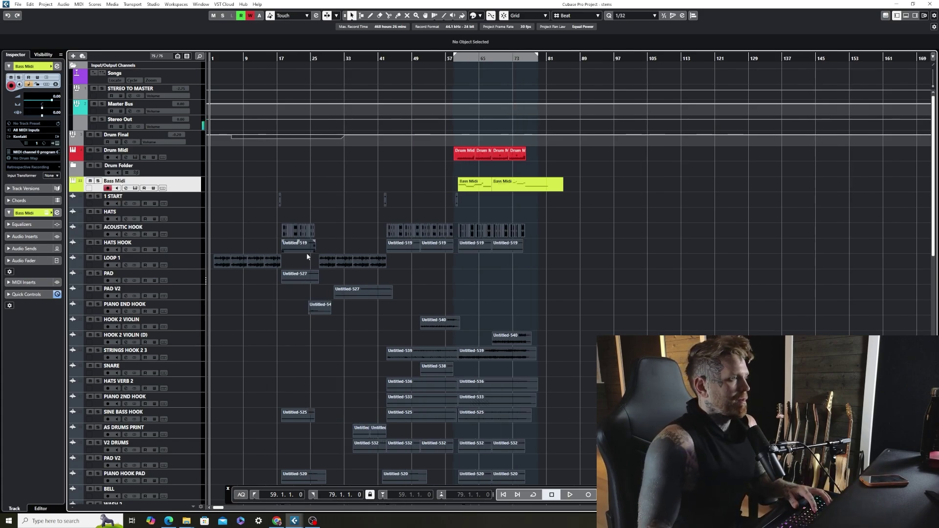
pyautogui.scroll(-10, 470, 415)
pyautogui.scroll(-6, 471, 462)
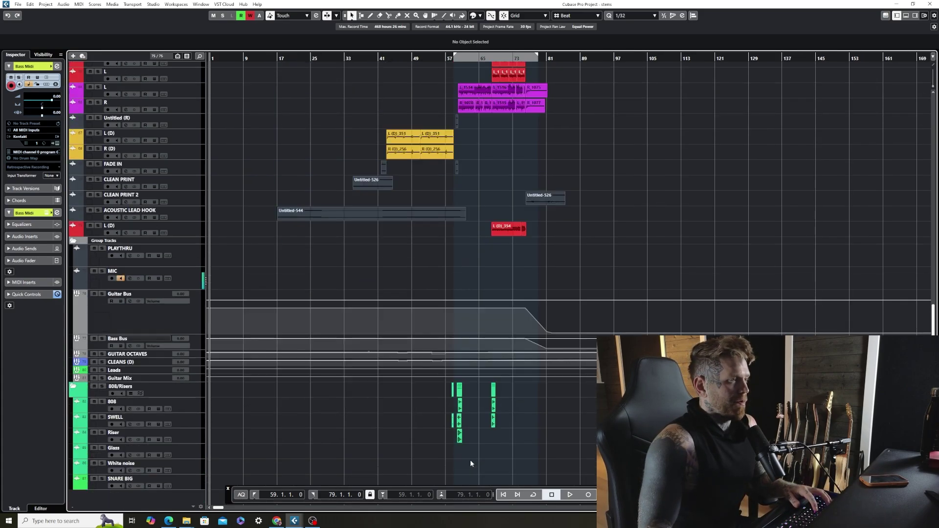
pyautogui.scroll(15, 482, 414)
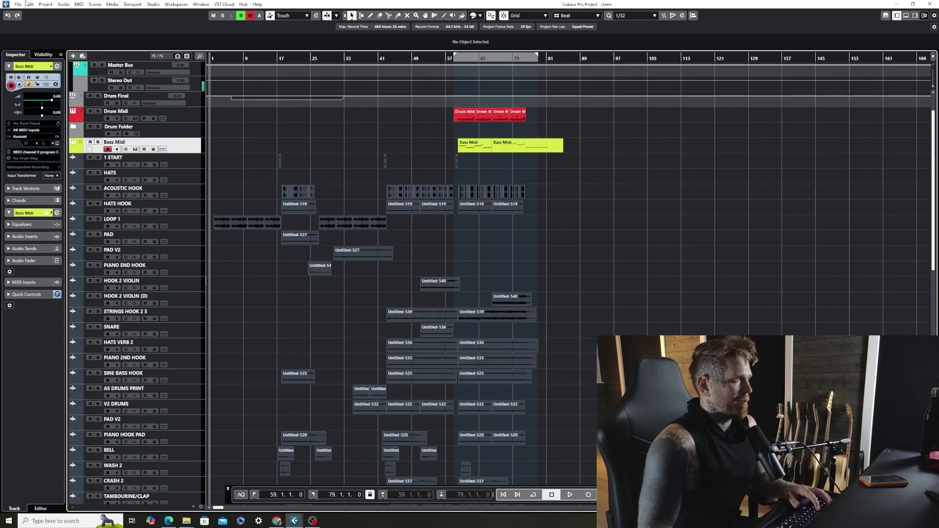
pyautogui.click(18, 4)
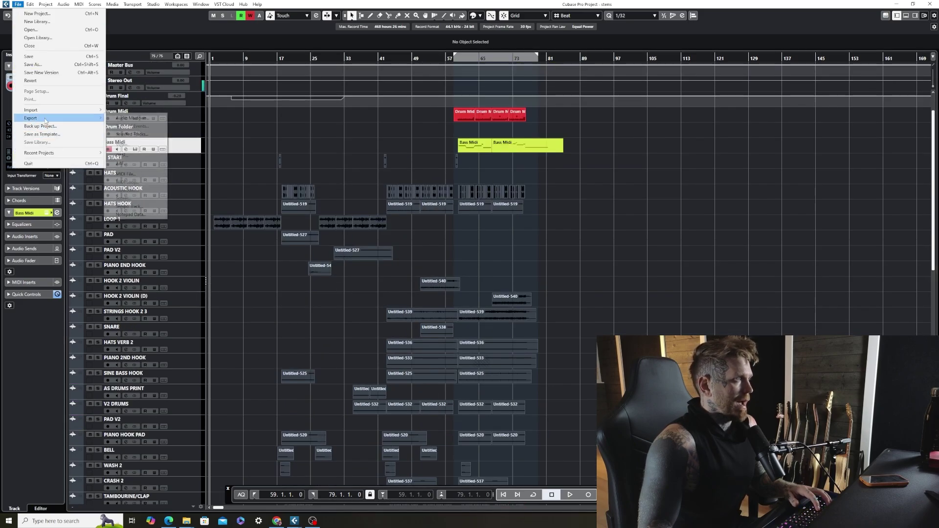
pyautogui.click(254, 135)
# - Drag the left locator to bar 1 and zoom in to check the intro
pyautogui.press('g')
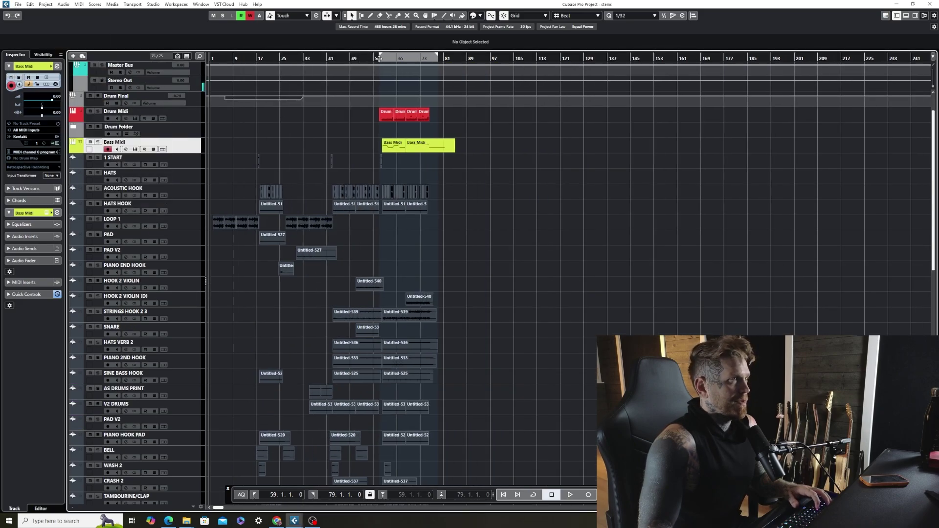
pyautogui.moveTo(379, 58); pyautogui.dragTo(200, 63)
pyautogui.press('h')
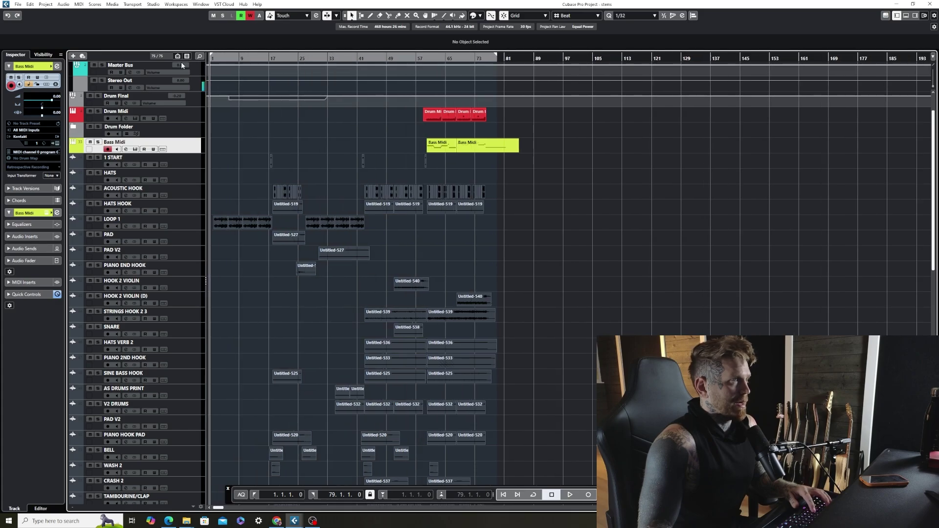
pyautogui.press('h')
pyautogui.press('h')
pyautogui.press('h')
pyautogui.press('h')
pyautogui.press('h')
pyautogui.press('h')
pyautogui.press('h')
pyautogui.press('h')
pyautogui.press('h')
pyautogui.press('h')
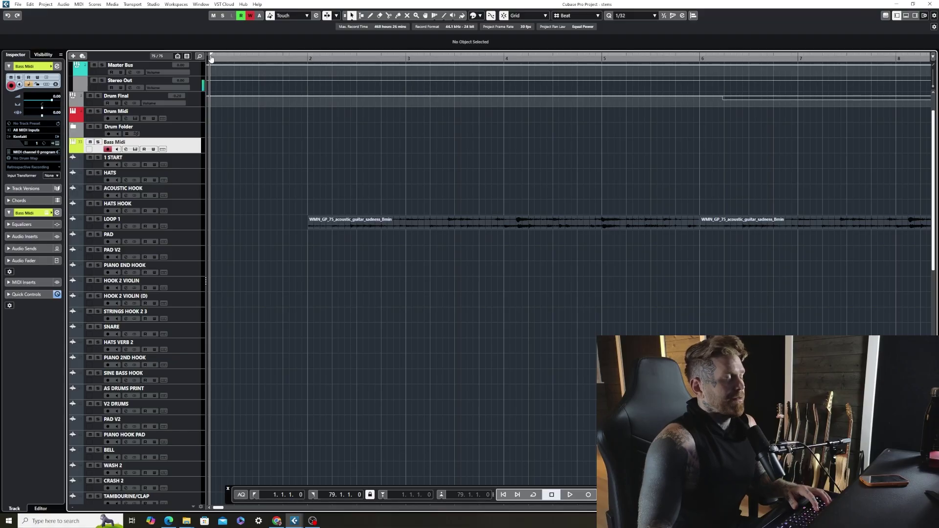
pyautogui.press('g')
pyautogui.press('g')
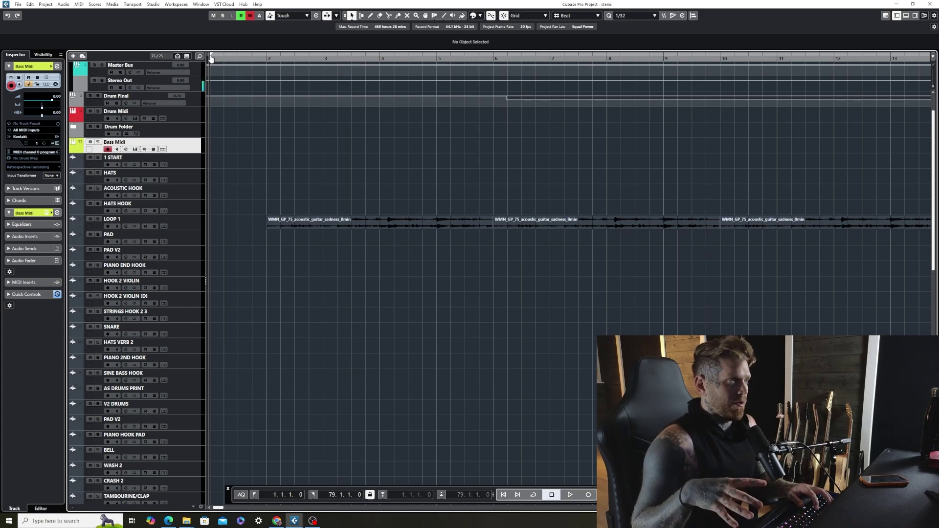
pyautogui.press('g')
pyautogui.press('g')
pyautogui.press('g')
pyautogui.press('g')
pyautogui.press('g')
pyautogui.press('g')
pyautogui.press('g')
pyautogui.press('g')
pyautogui.press('g')
pyautogui.press('g')
pyautogui.press('g')
pyautogui.press('g')
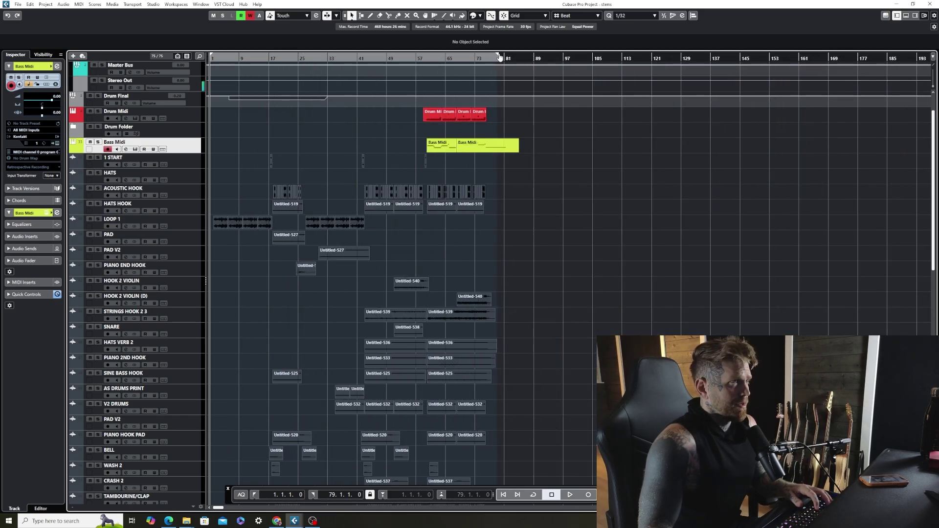
pyautogui.scroll(-10, 299, 136)
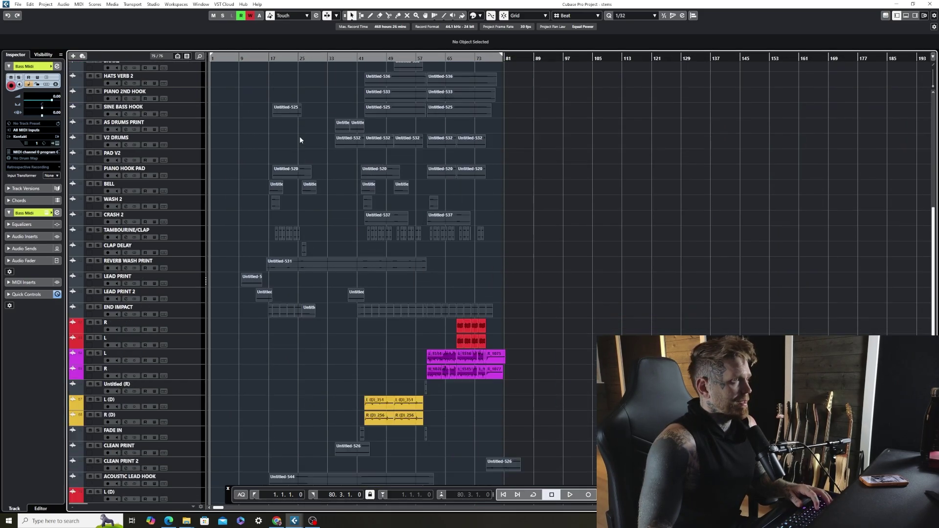
pyautogui.scroll(12, 299, 136)
# - Open Export Audio Mixdown and set its path to E:, September 2024 projects, HOLY LIKE YOU 75 BPM
pyautogui.click(18, 5)
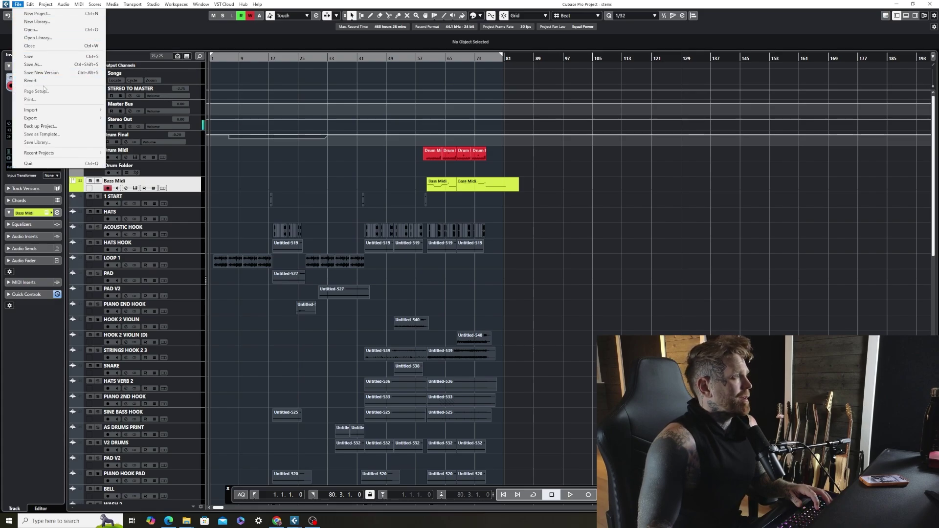
pyautogui.moveTo(49, 119)
pyautogui.click(130, 119)
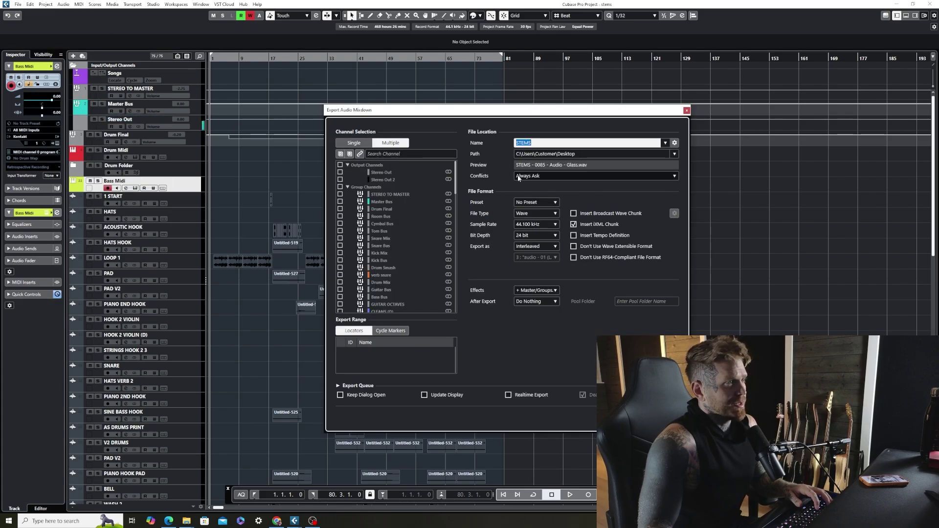
pyautogui.click(562, 154)
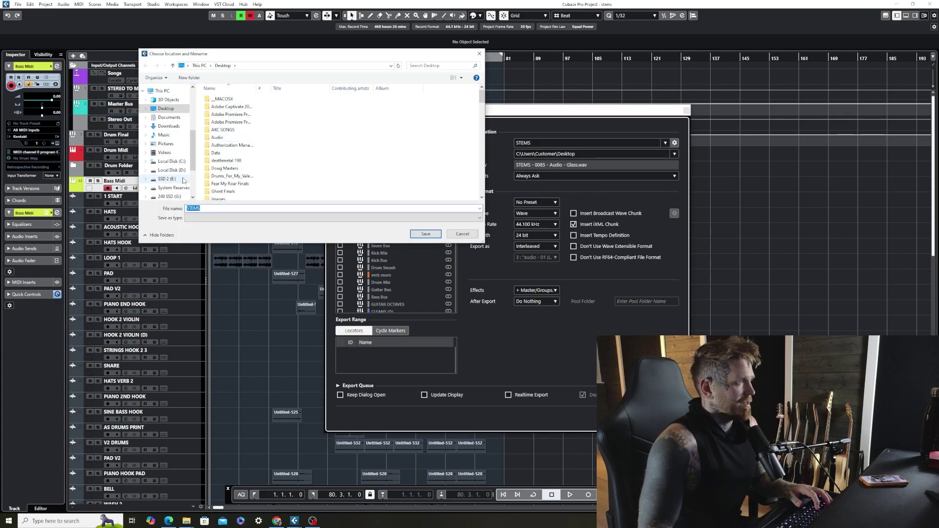
pyautogui.click(169, 179)
pyautogui.doubleClick(237, 161)
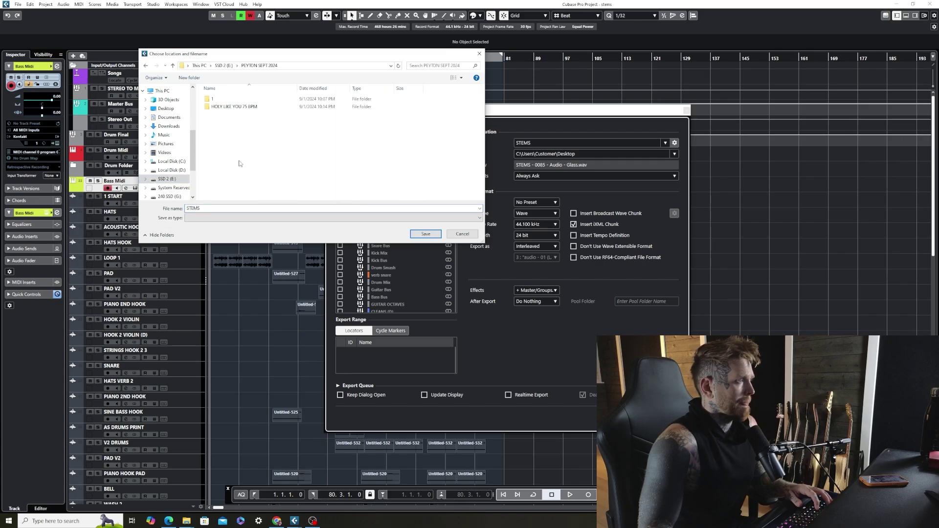
pyautogui.click(239, 107)
pyautogui.doubleClick(239, 107)
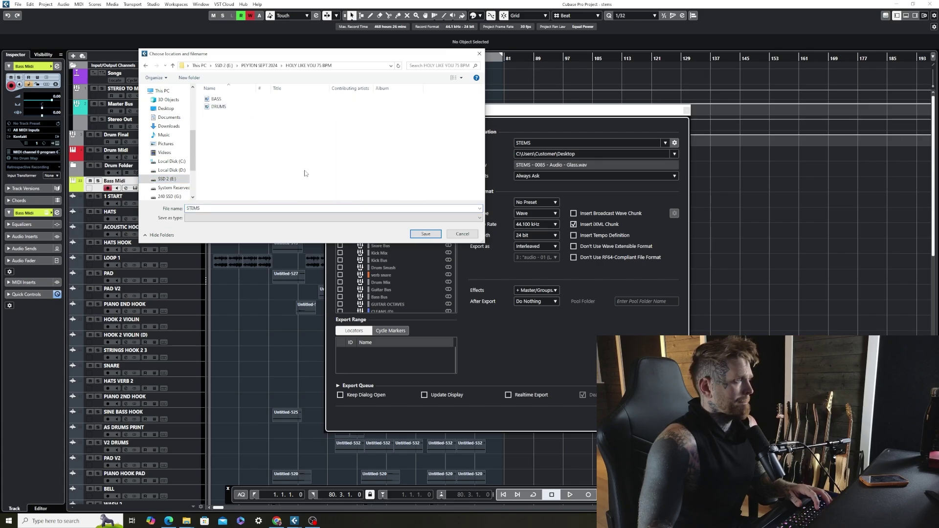
pyautogui.click(432, 236)
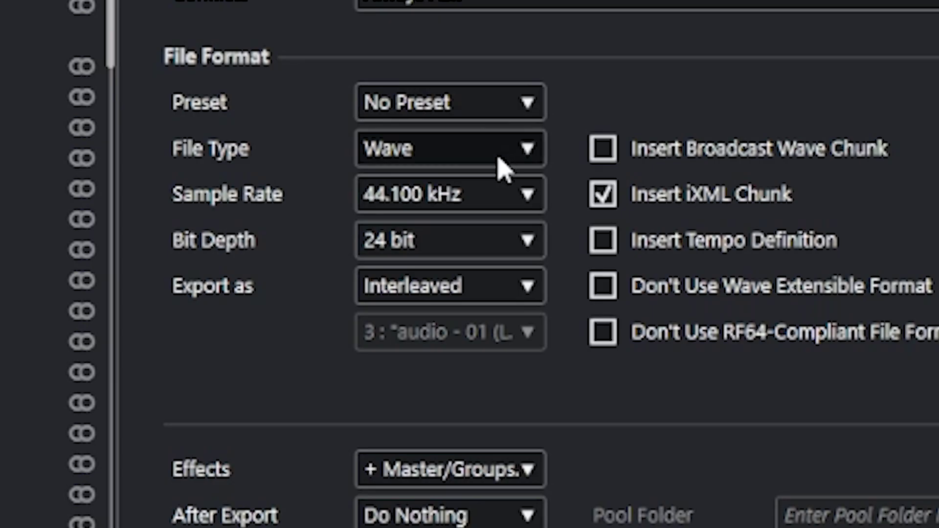
pyautogui.click(547, 214)
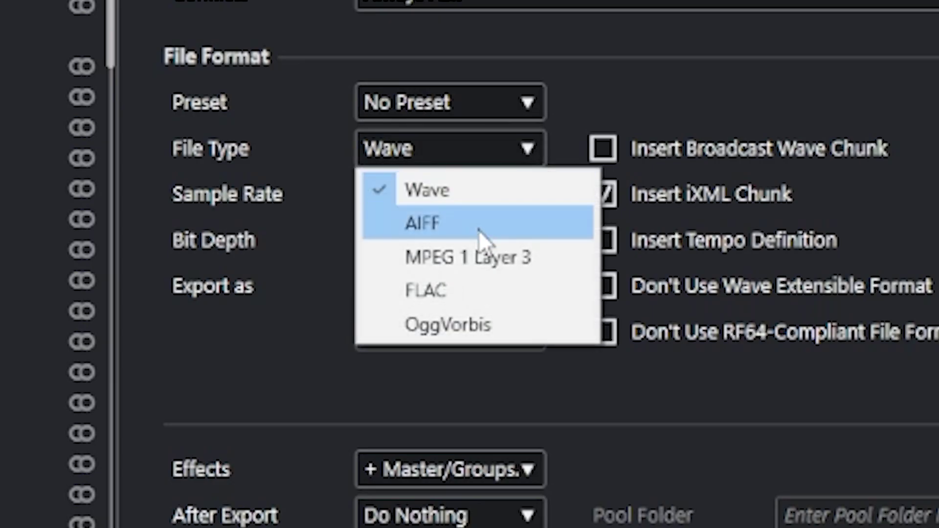
pyautogui.click(474, 199)
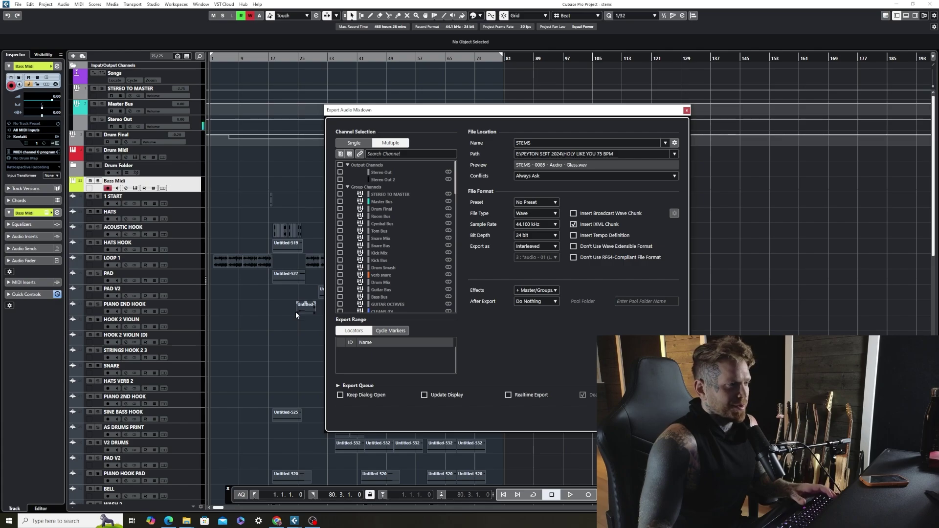
pyautogui.click(544, 292)
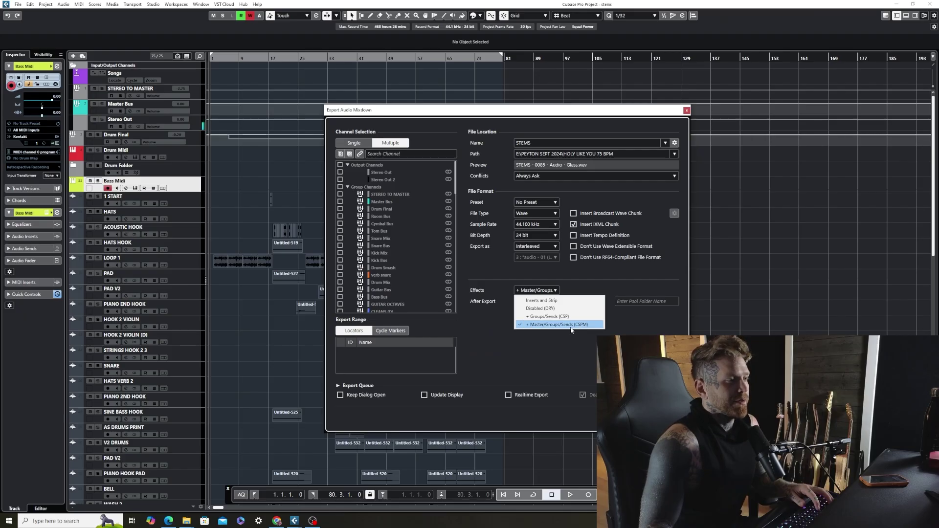
pyautogui.click(570, 326)
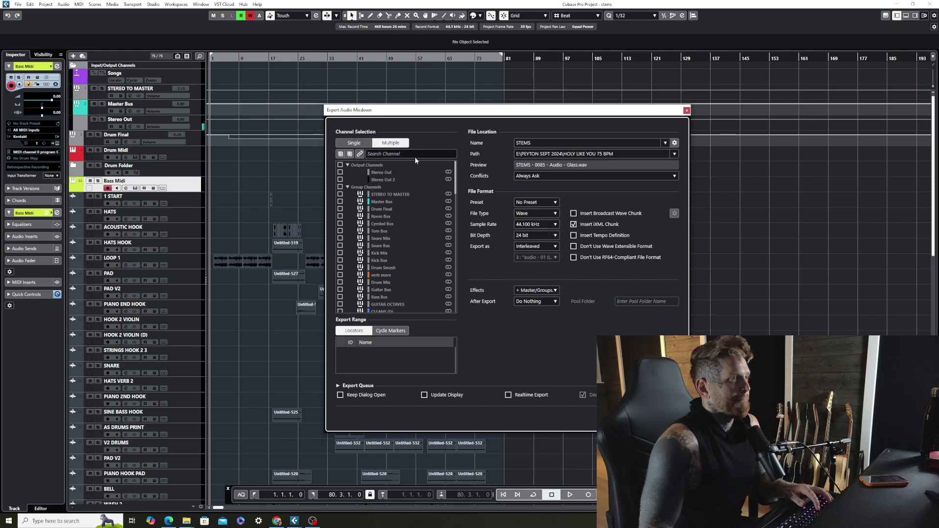
# - Tick the Riser channel alongside the other audio channels in Channel Selection
pyautogui.scroll(-10, 384, 225)
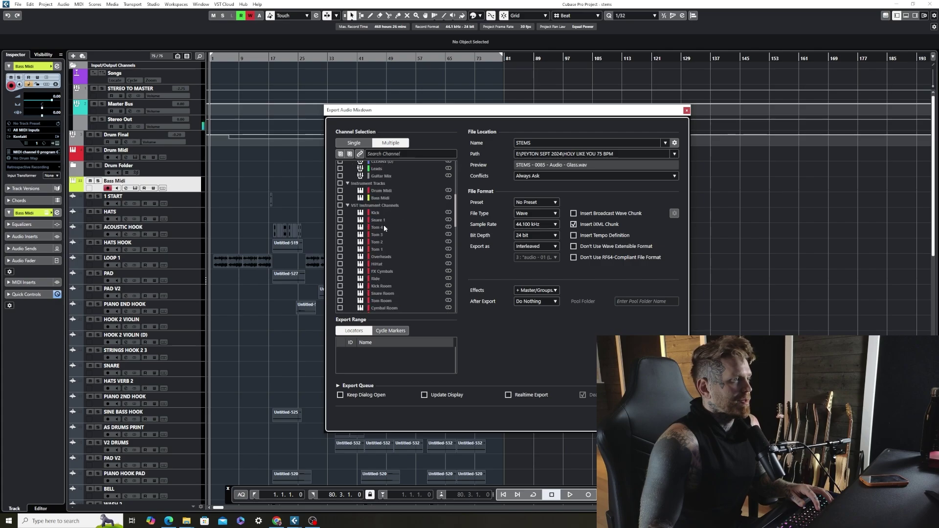
pyautogui.scroll(-2, 383, 225)
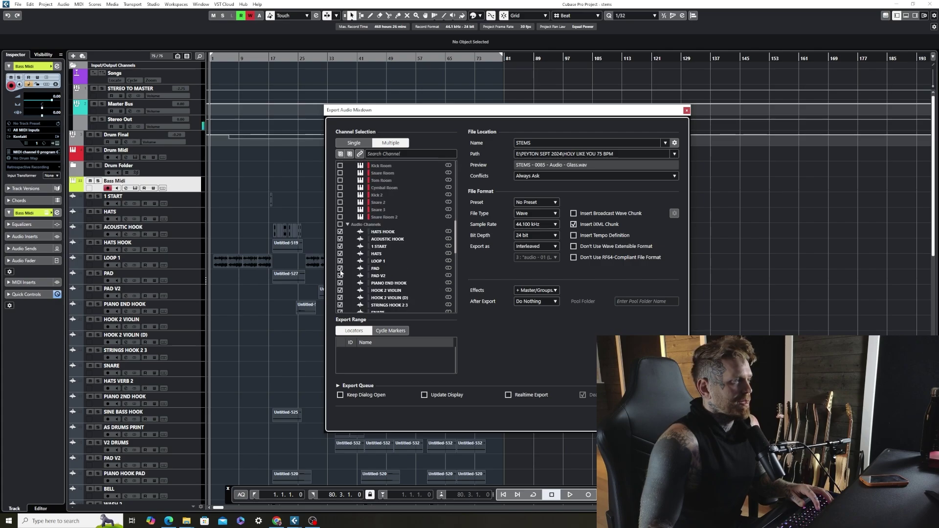
pyautogui.scroll(-14, 343, 278)
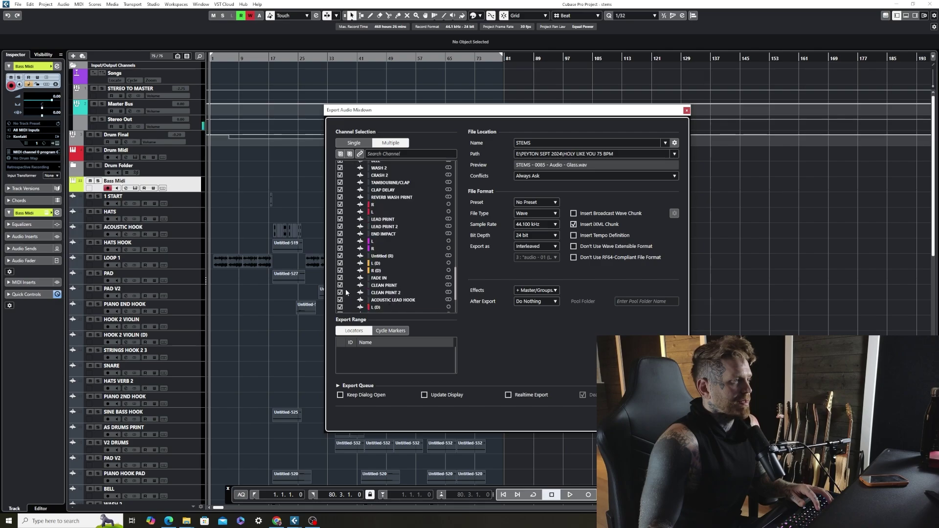
pyautogui.scroll(-3, 346, 292)
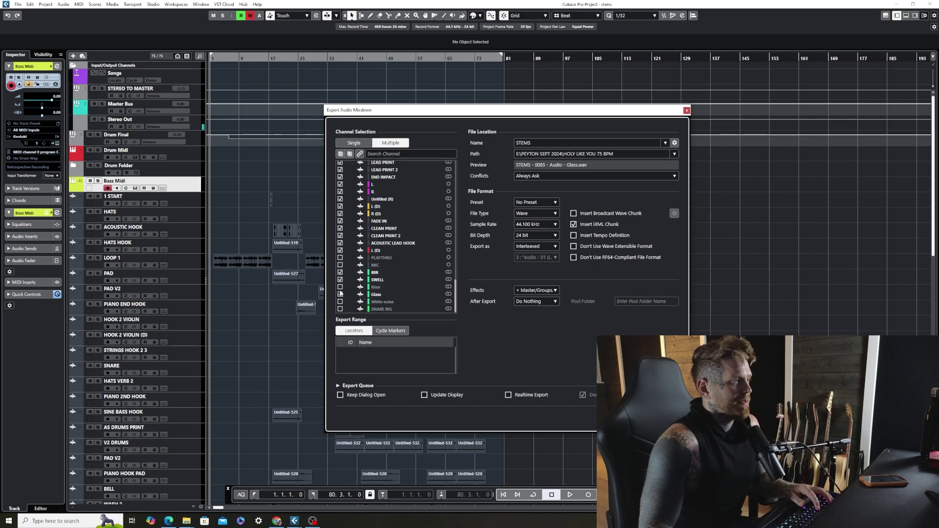
pyautogui.click(340, 287)
pyautogui.scroll(5, 351, 293)
pyautogui.scroll(12, 355, 260)
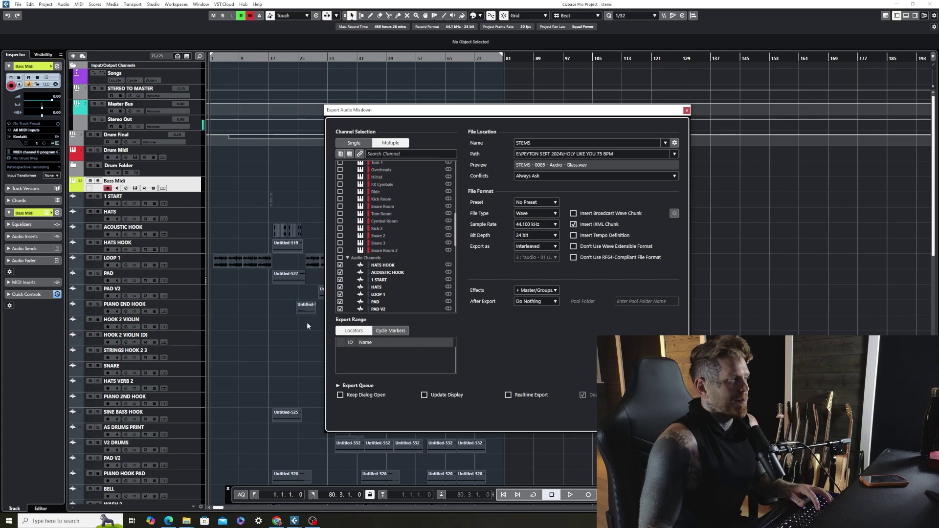
pyautogui.scroll(-15, 166, 348)
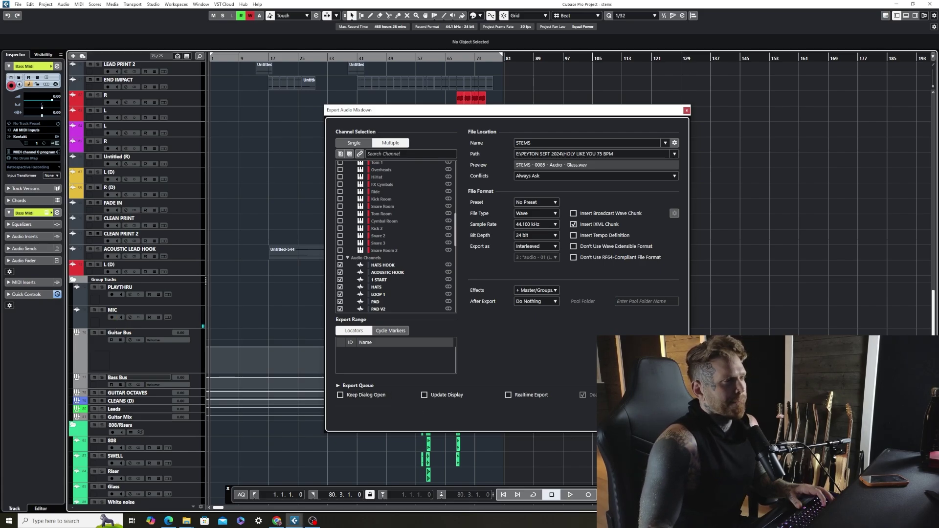
# - Render the selected channels as 44 stems, starting with HATS HOOK
pyautogui.press('Escape')
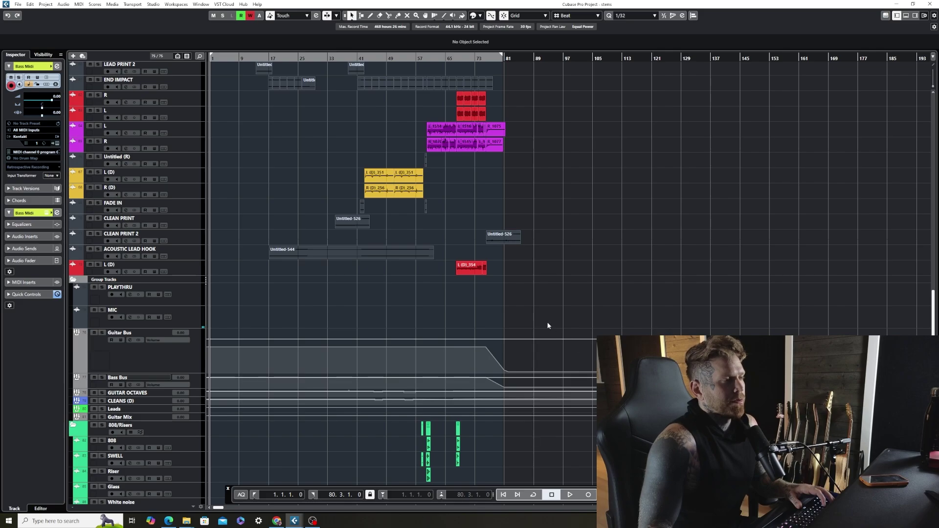